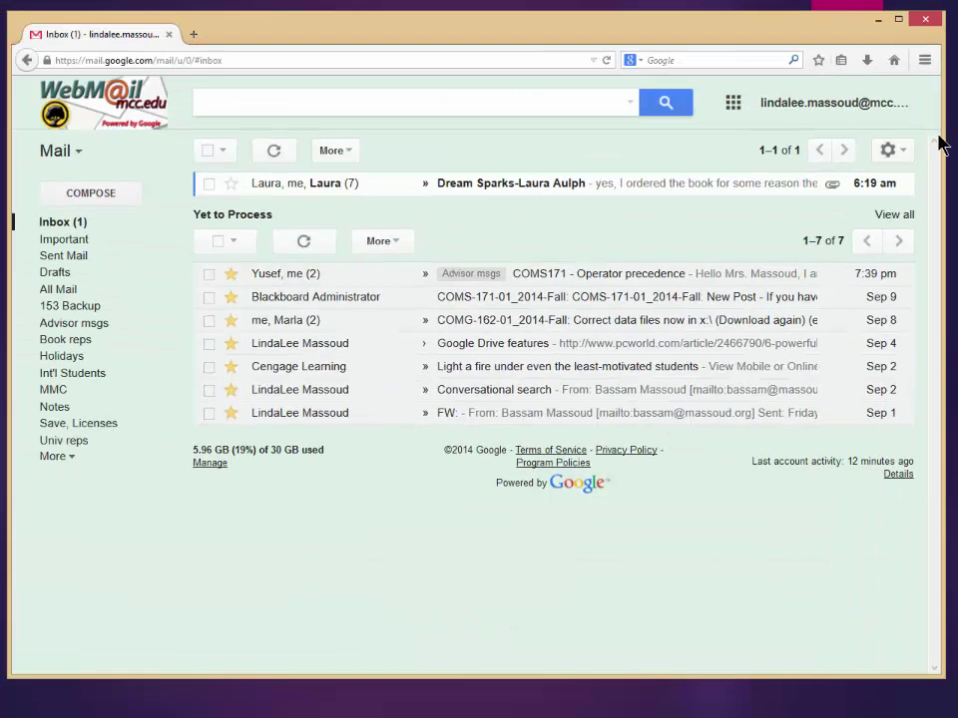
Check the display density options, and open the Themes settings to look through the available themes down to the end of the list
left_click(901, 149)
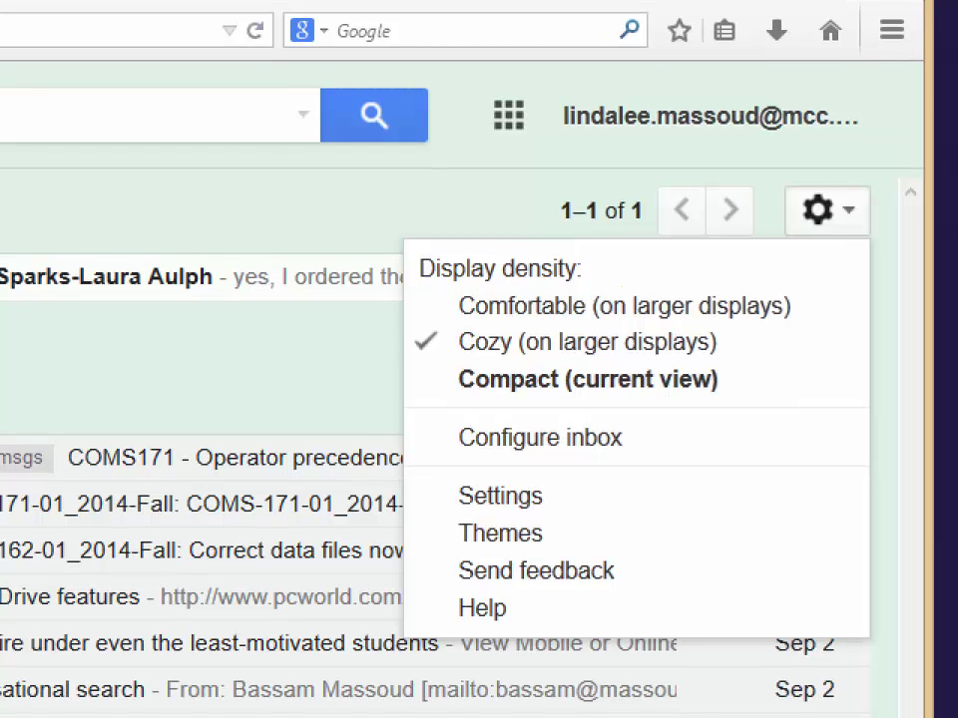
left_click(854, 378)
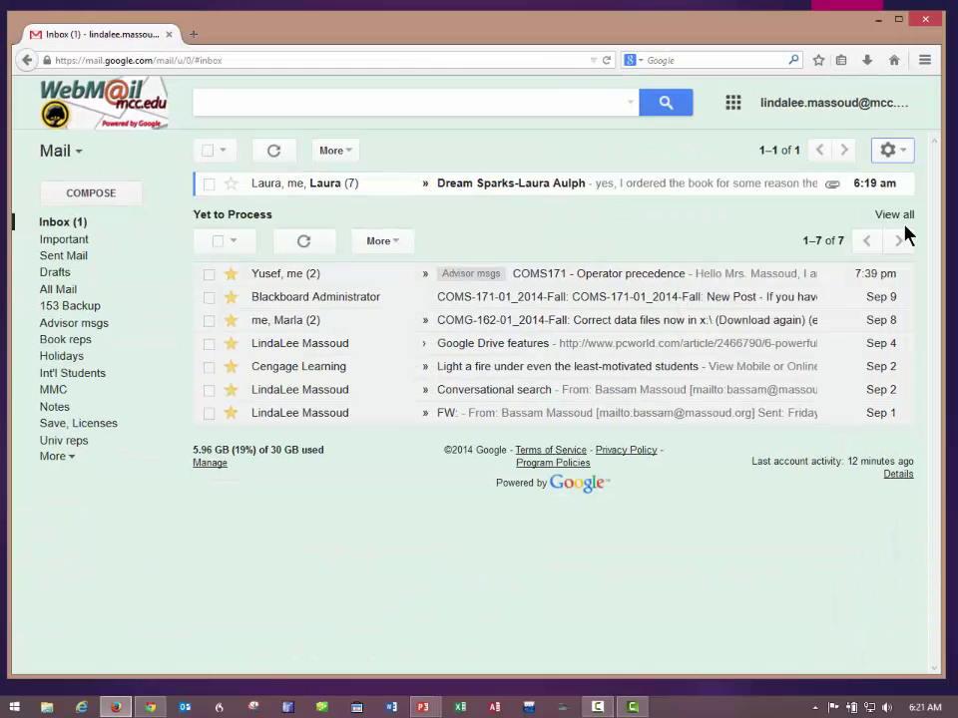
left_click(896, 153)
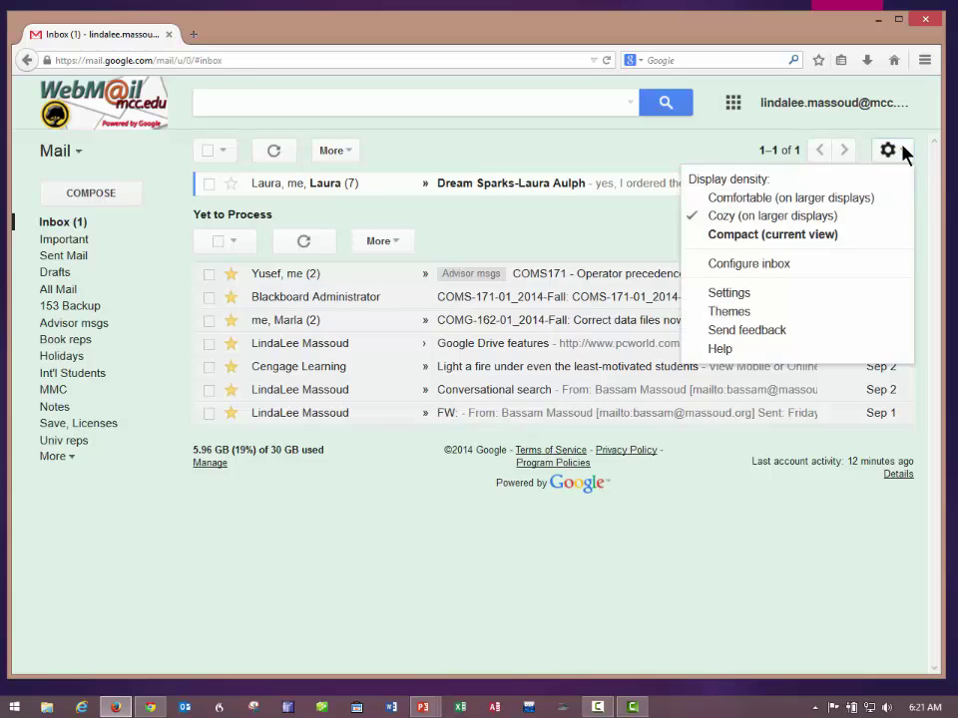
left_click(734, 313)
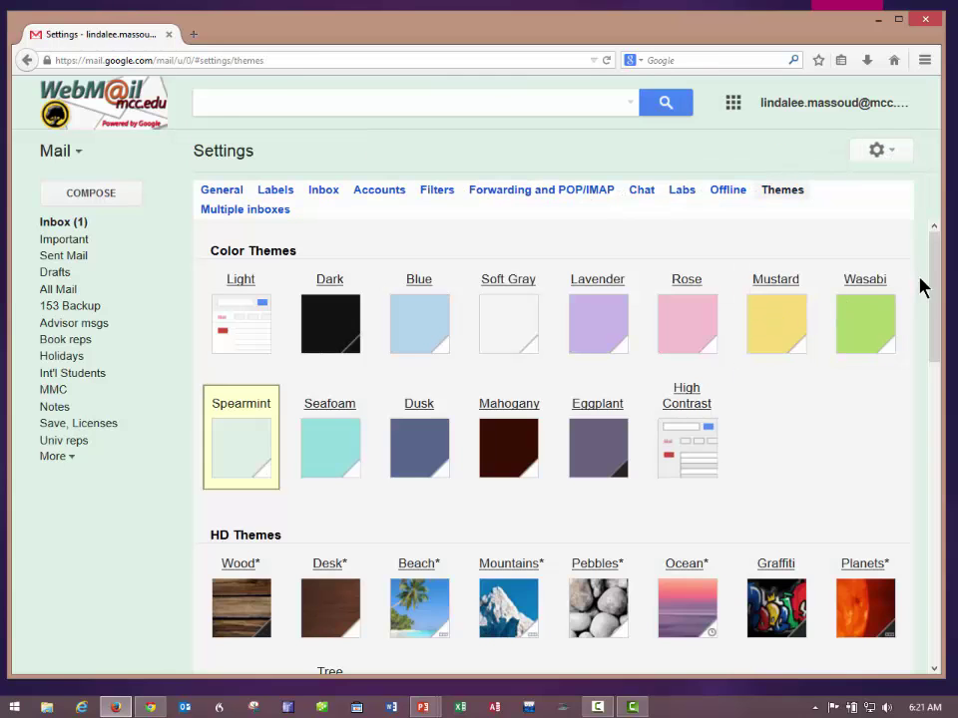
left_click_drag(936, 279, 887, 260)
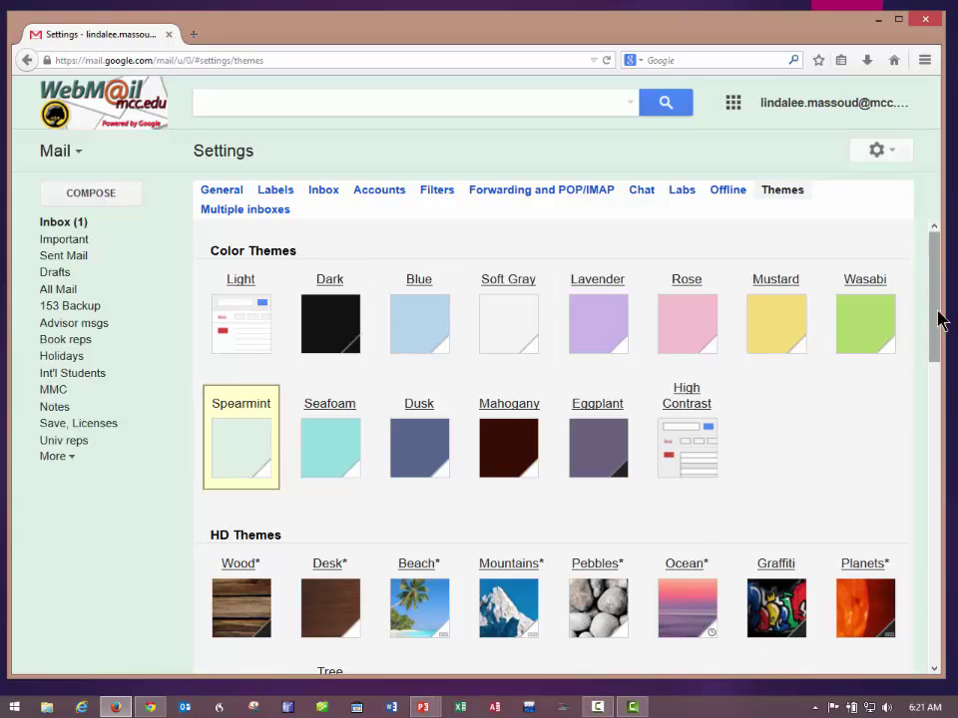
left_click_drag(938, 319, 939, 591)
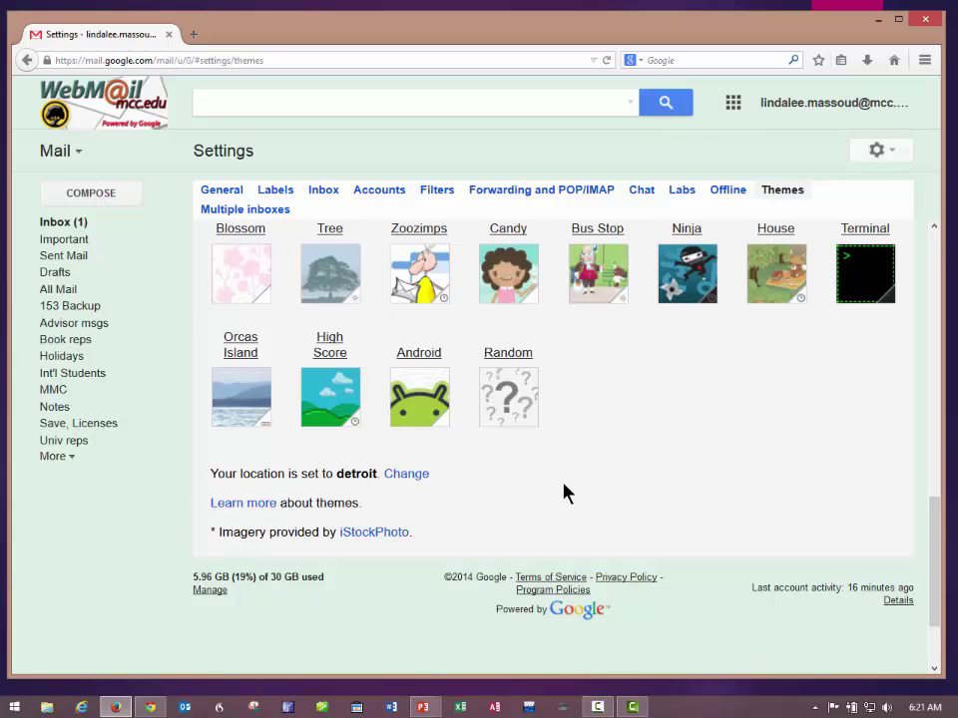
Open the General settings and review the options from language and default text style down through Undo Send, stars, notifications and signature
left_click(896, 154)
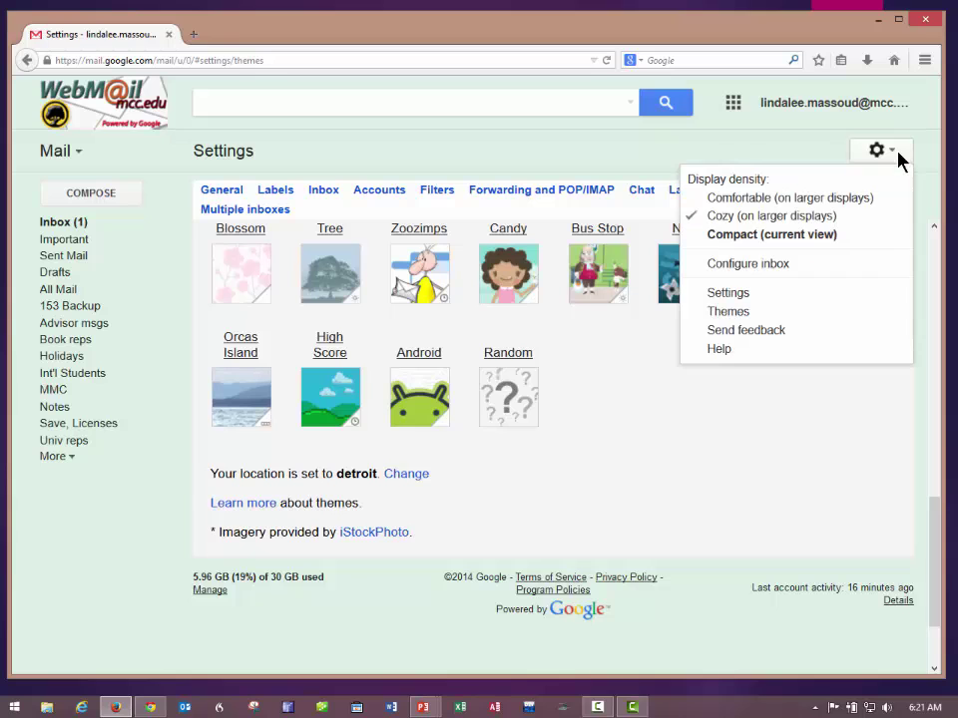
left_click(718, 296)
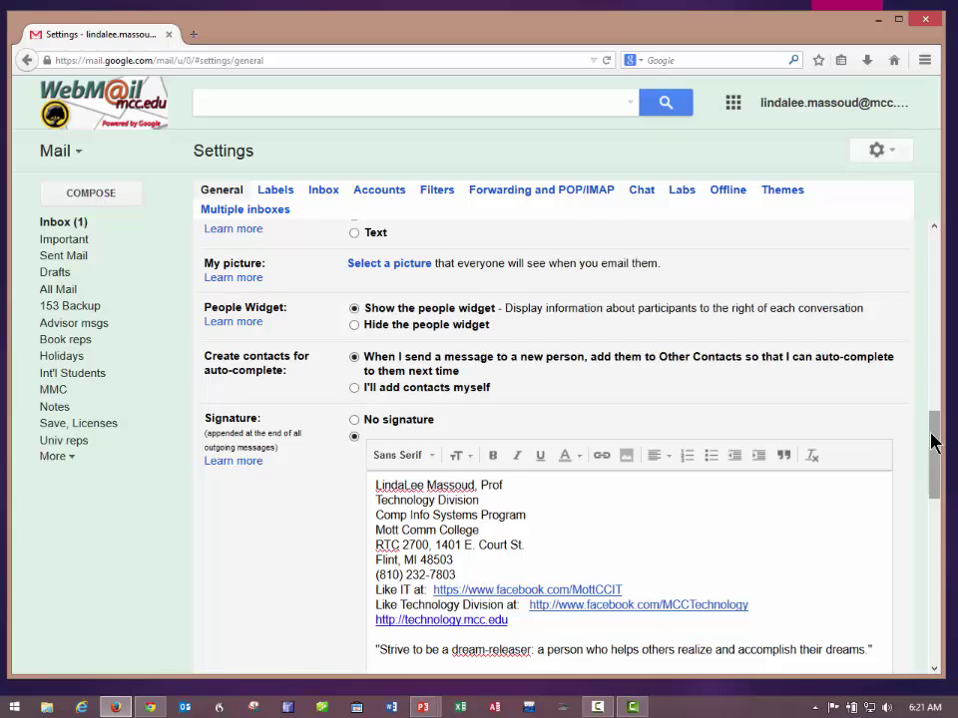
left_click_drag(933, 442, 933, 256)
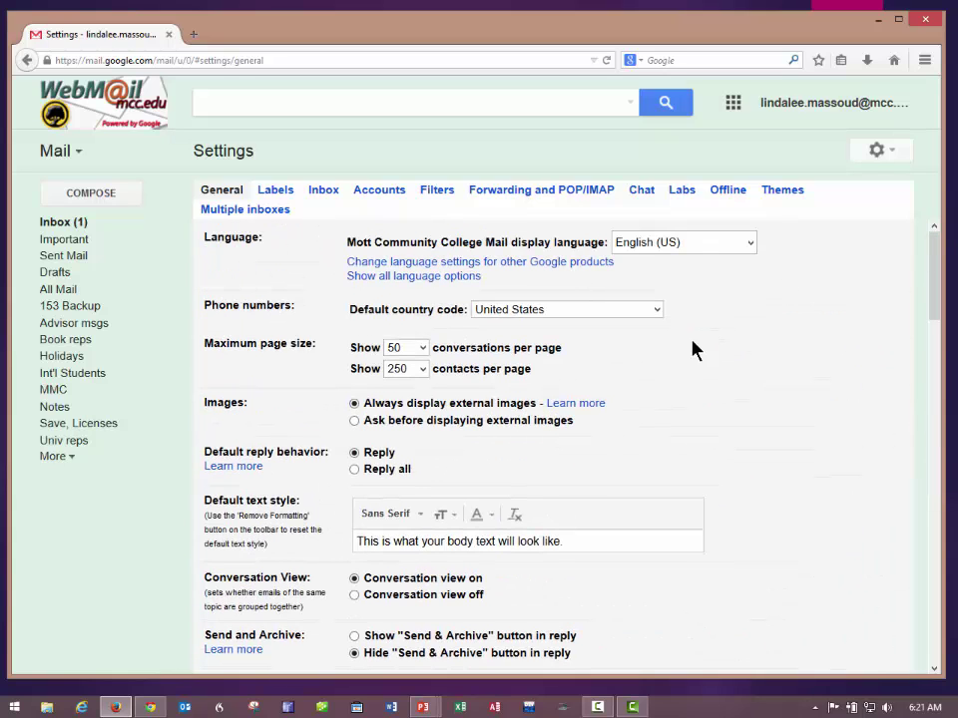
scroll(535, 397, "down", 5)
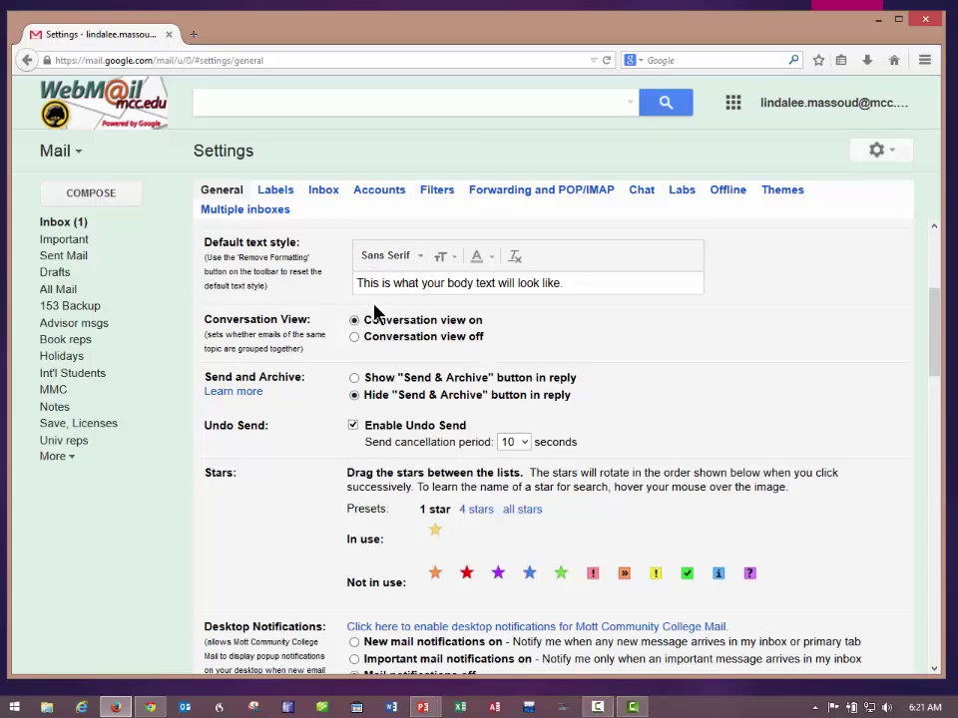
scroll(375, 312, "down", 4)
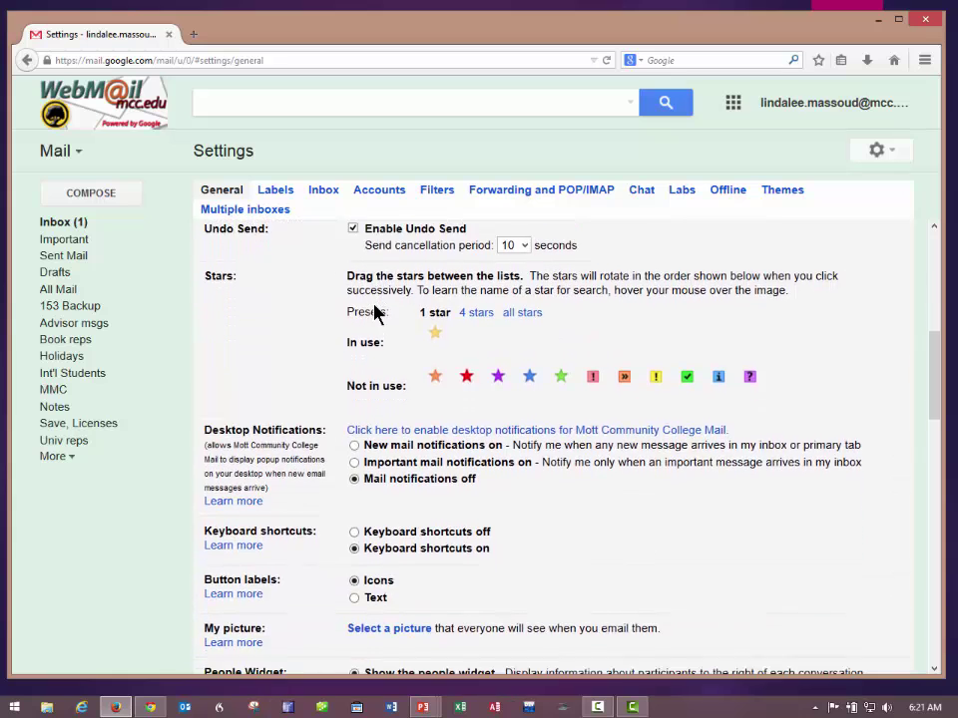
scroll(373, 304, "up", 1)
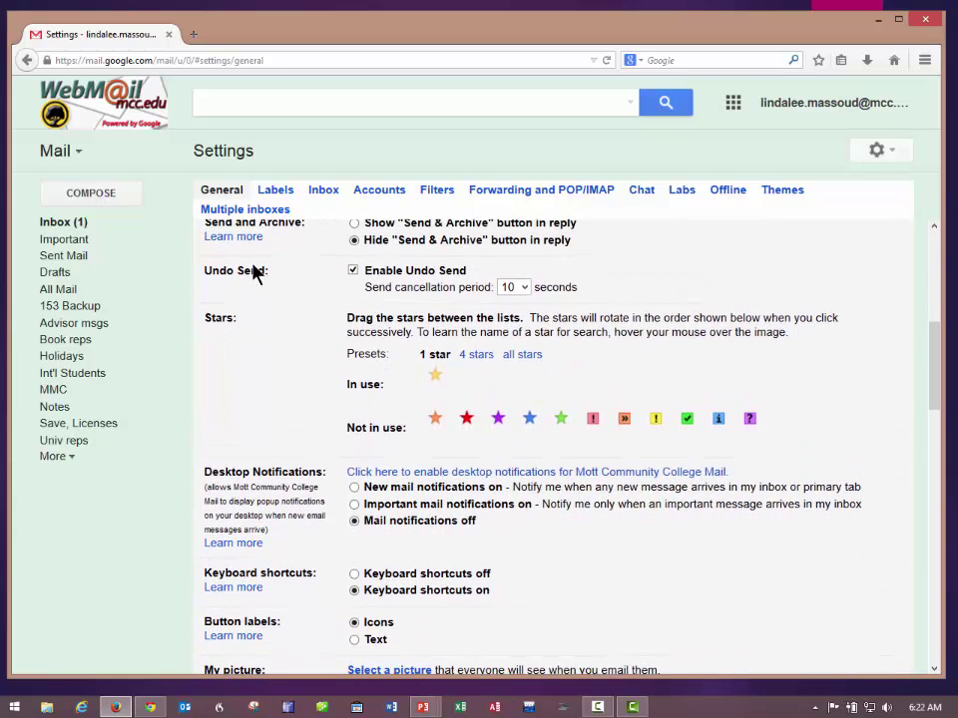
scroll(345, 360, "down", 3)
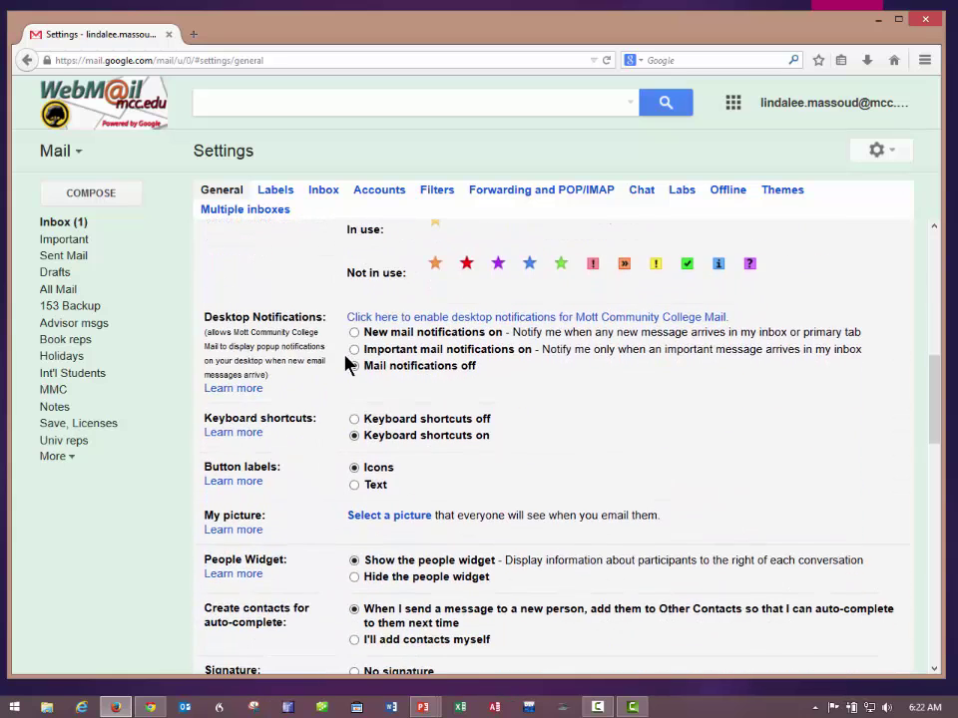
scroll(344, 361, "down", 2)
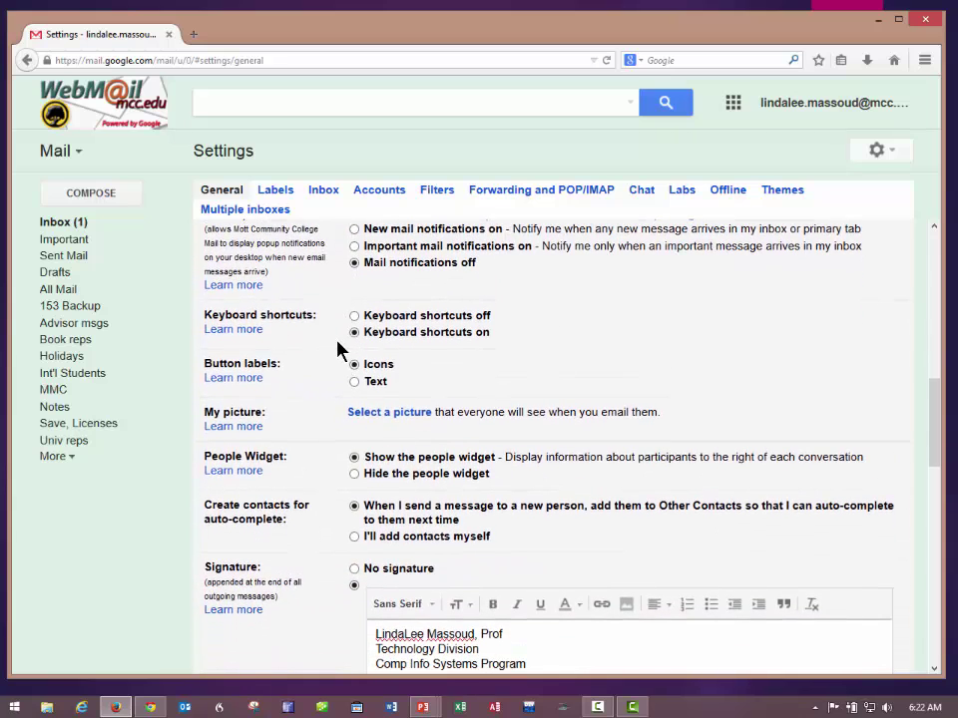
scroll(338, 348, "down", 2)
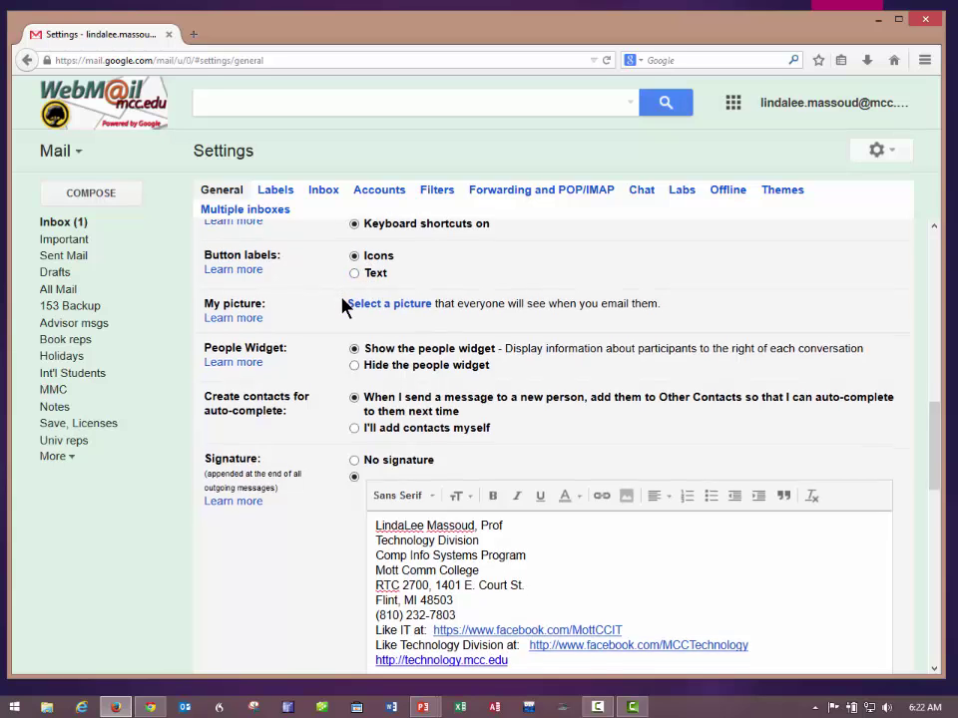
scroll(344, 308, "down", 3)
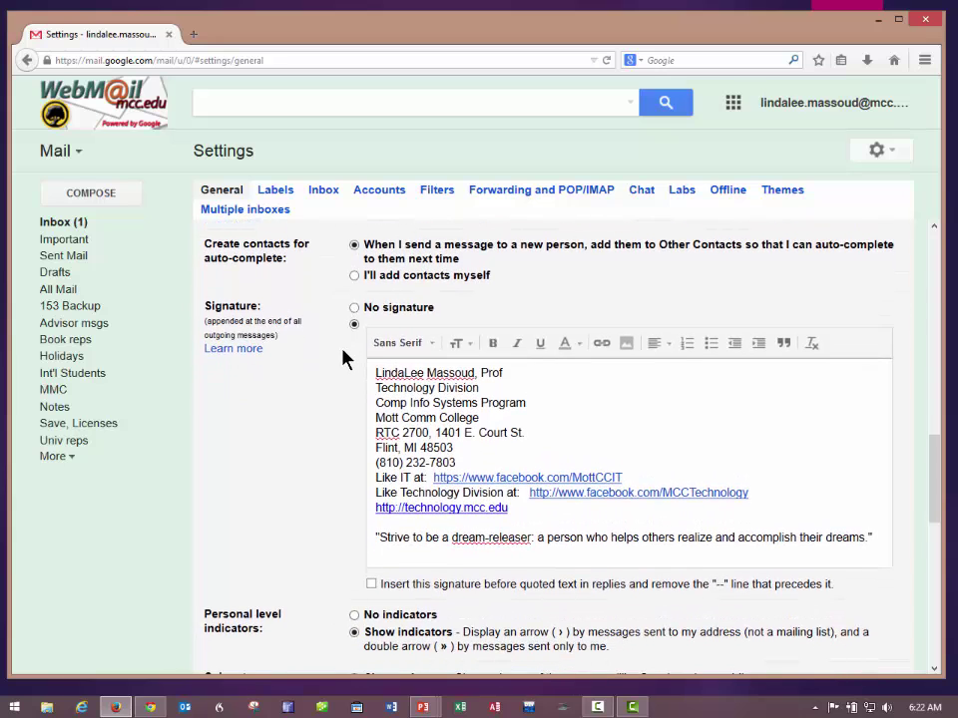
scroll(342, 357, "down", 1)
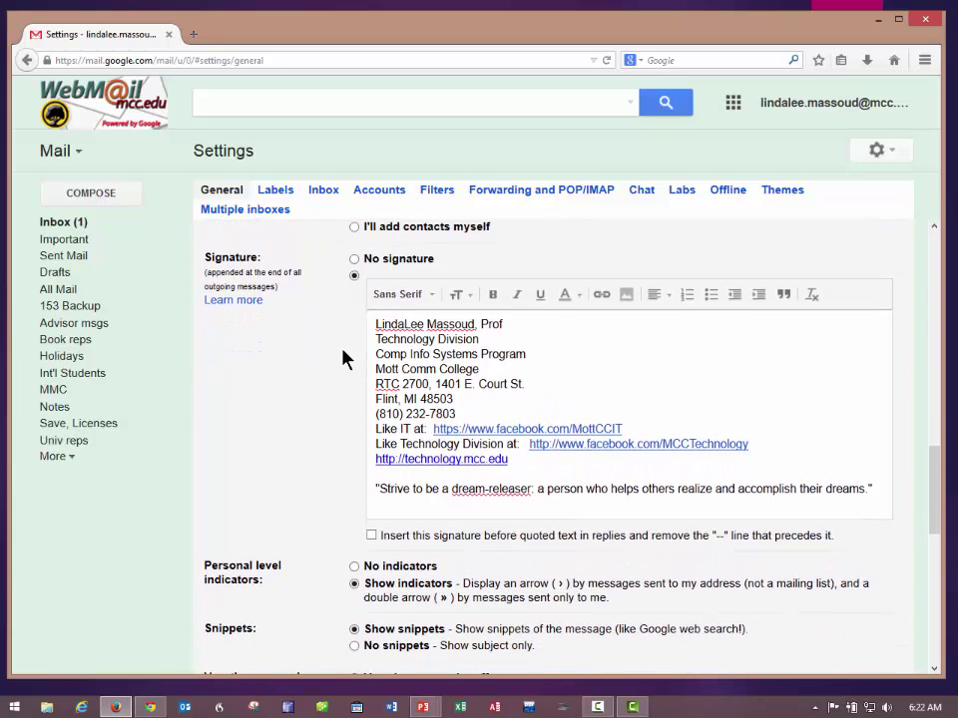
Delete one letter of the name in the email signature and retype it
left_click(408, 325)
key("BackSpace")
type("L")
Examine the personal level indicators, snippets, vacation responder and outgoing message encoding options in the General settings
scroll(377, 489, "down", 6)
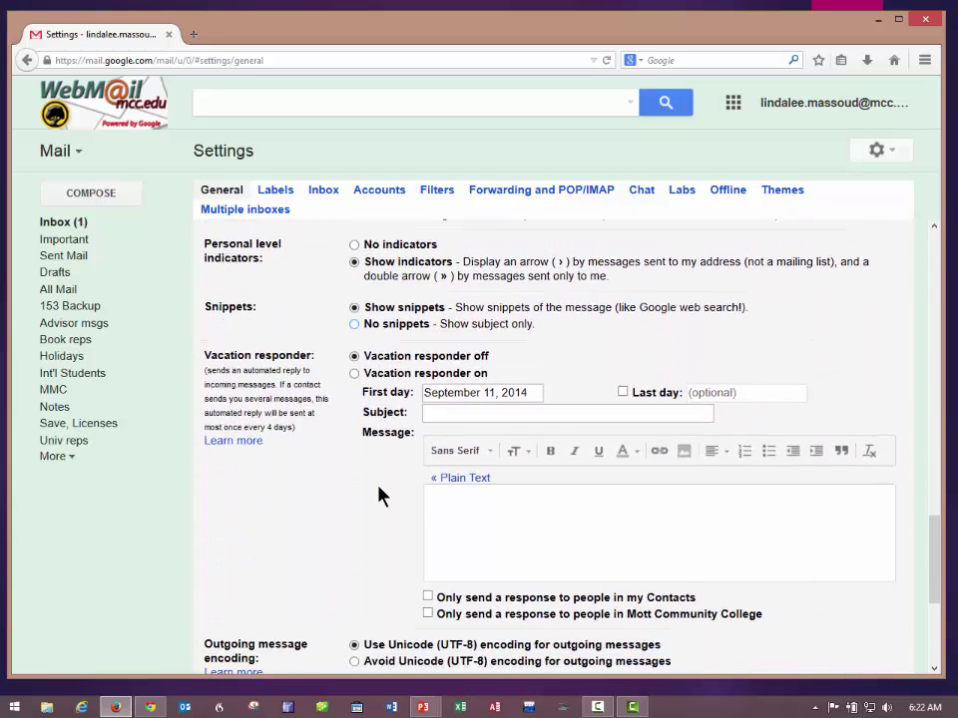
scroll(379, 496, "down", 2)
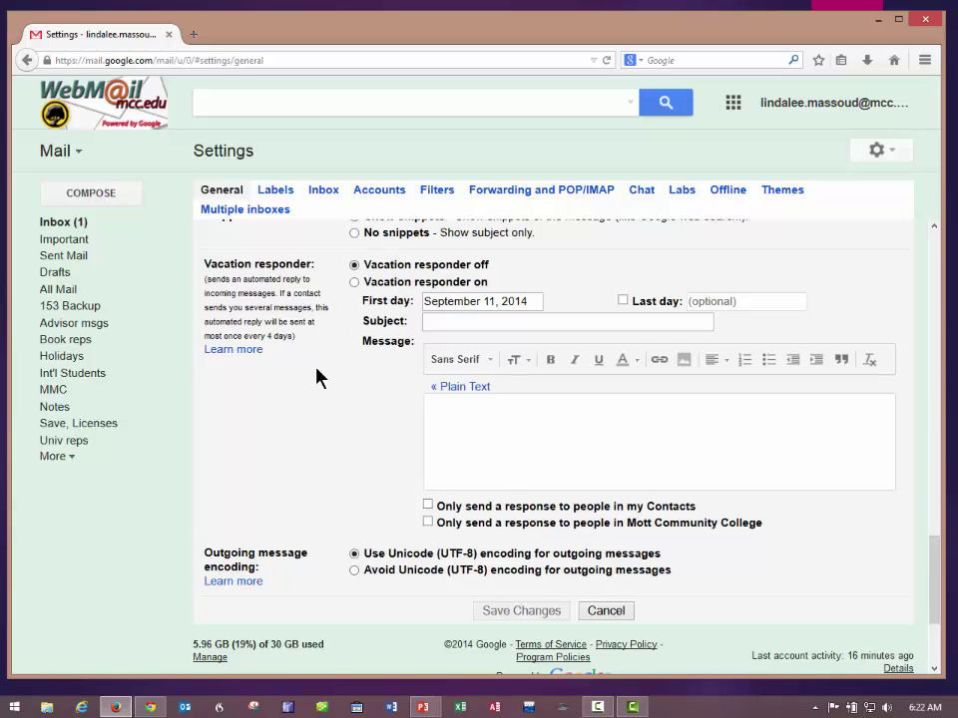
scroll(317, 377, "up", 1)
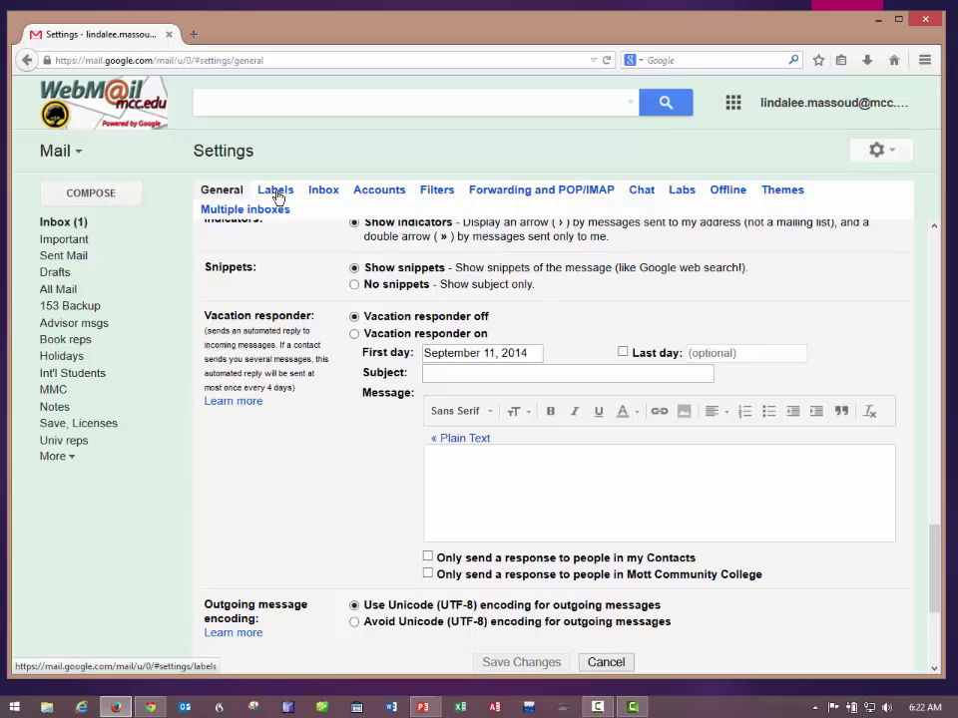
View the Labels, Inbox and Filters settings in turn
left_click(273, 190)
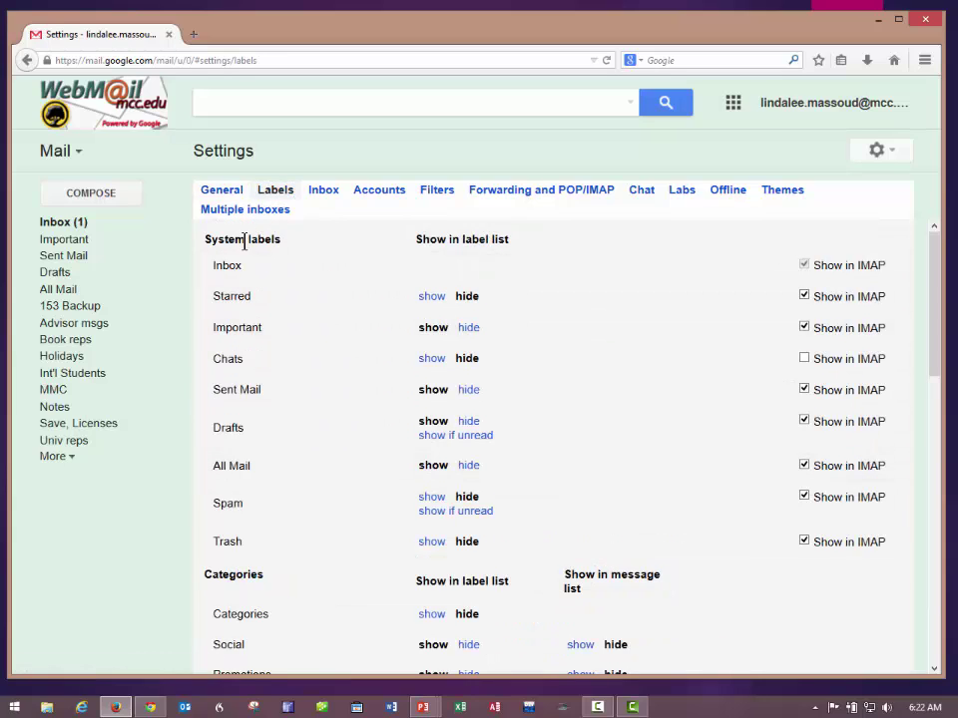
left_click(322, 196)
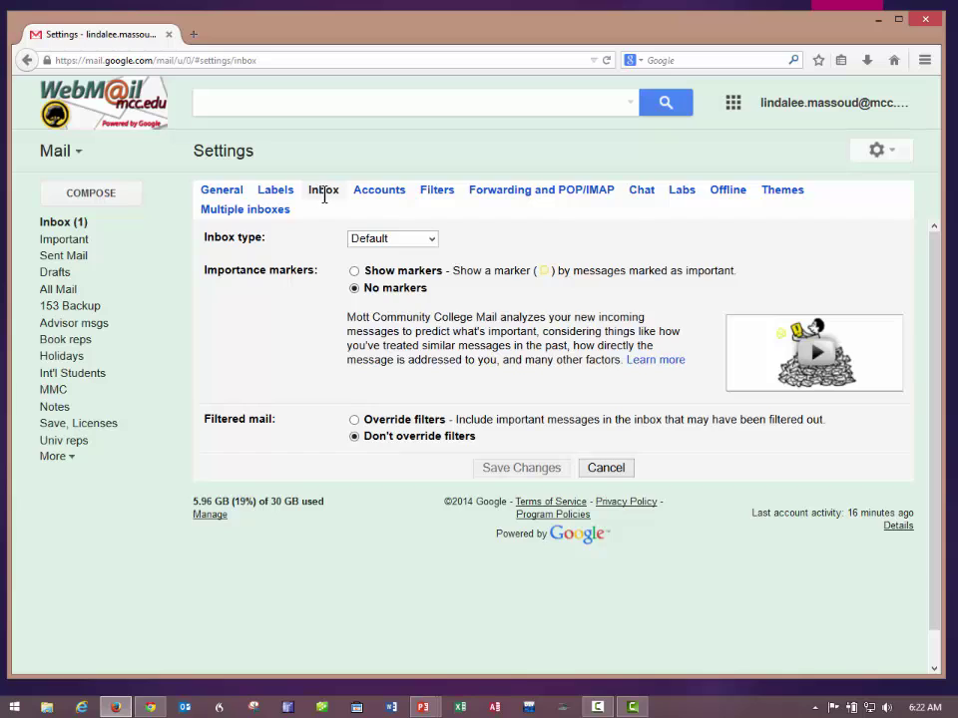
left_click(432, 194)
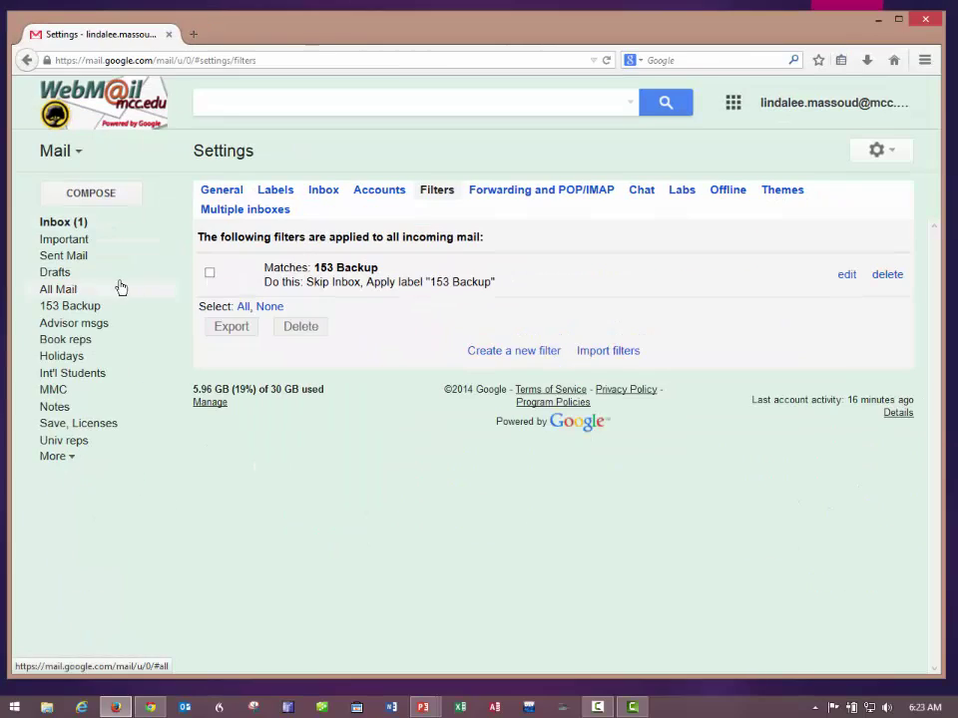
Open the Forwarding and POP/IMAP settings and examine the forwarding, POP download and IMAP access options
left_click(542, 190)
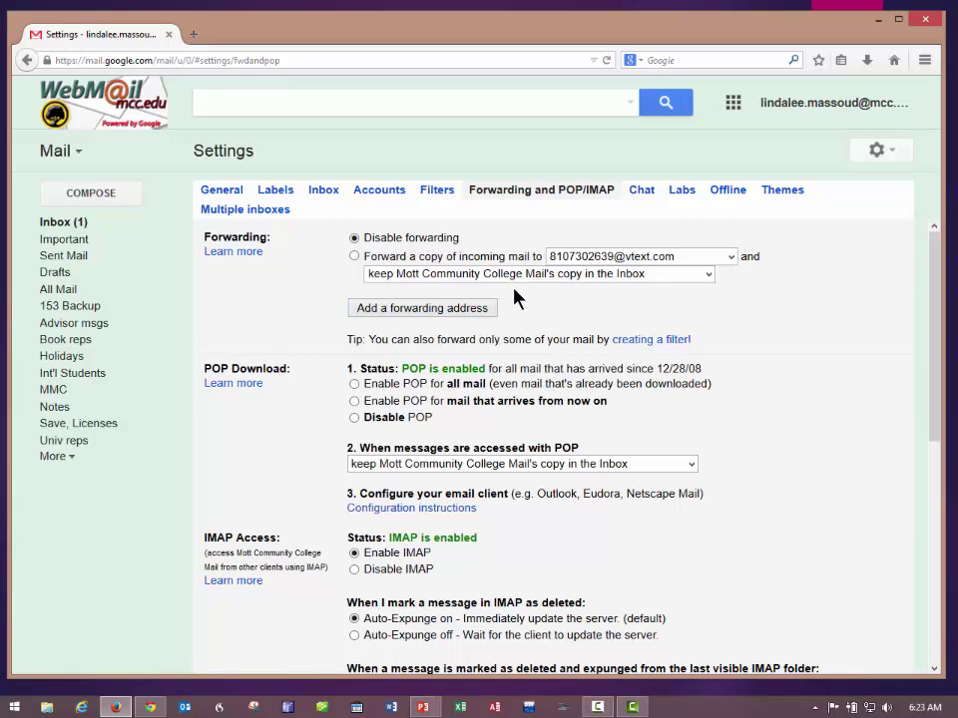
scroll(515, 300, "down", 2)
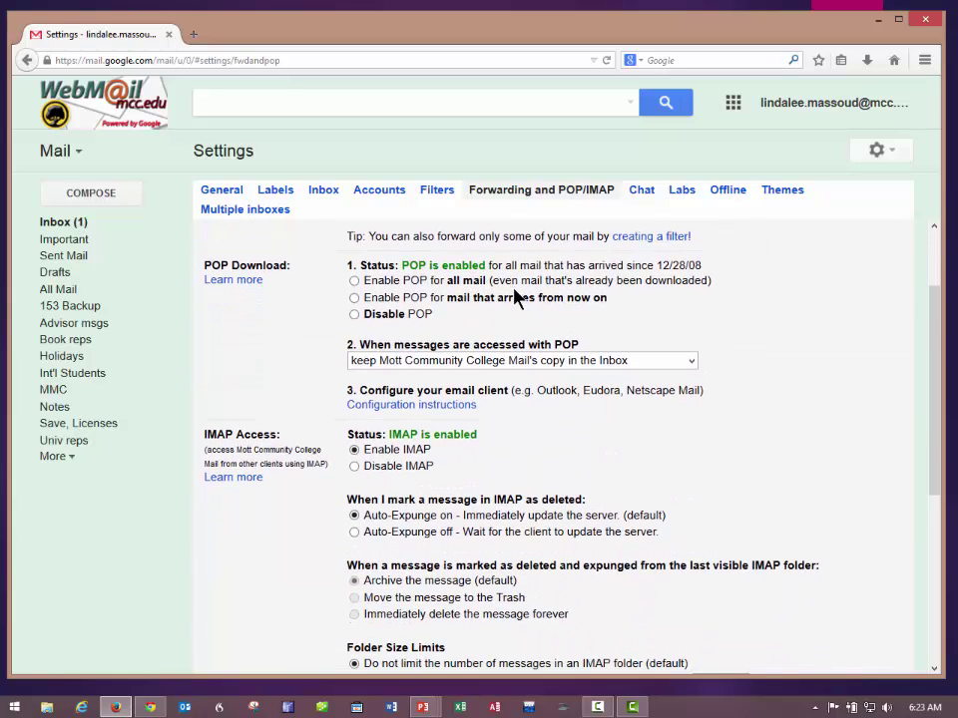
scroll(585, 463, "down", 3)
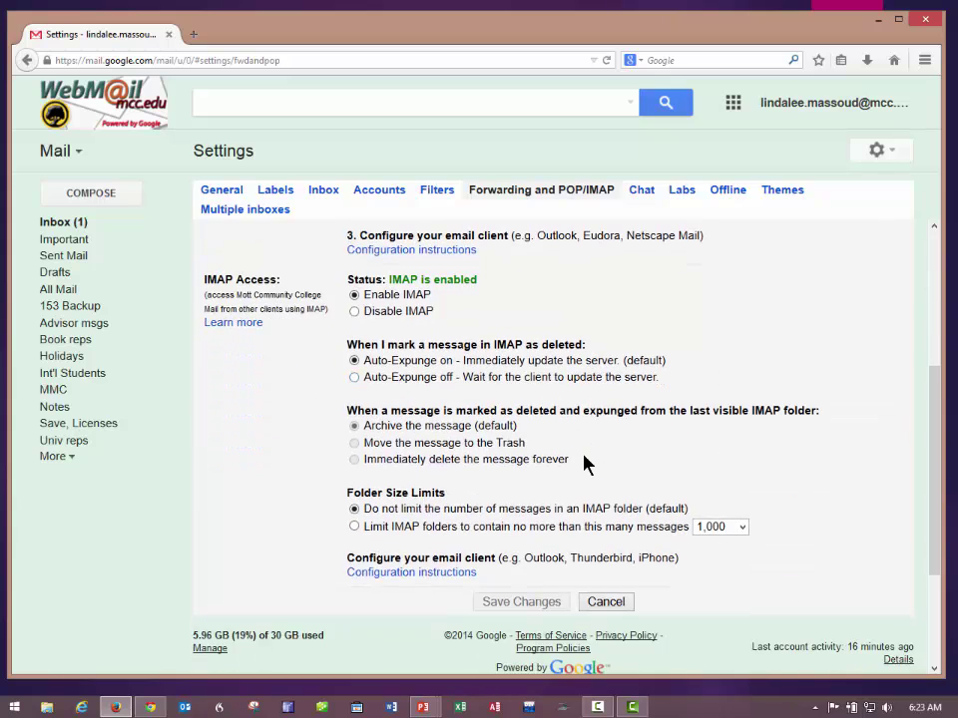
scroll(585, 461, "up", 5)
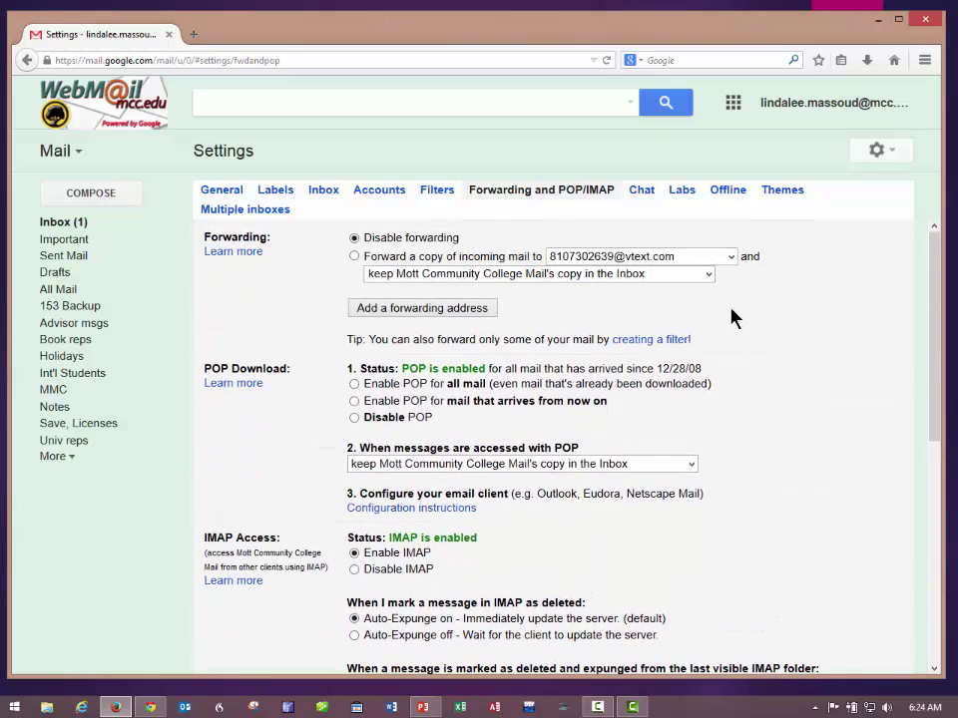
Open the Labs settings and examine the enabled experimental features, including Mark as Read Button, Multiple Inboxes and Undo Send
left_click(681, 191)
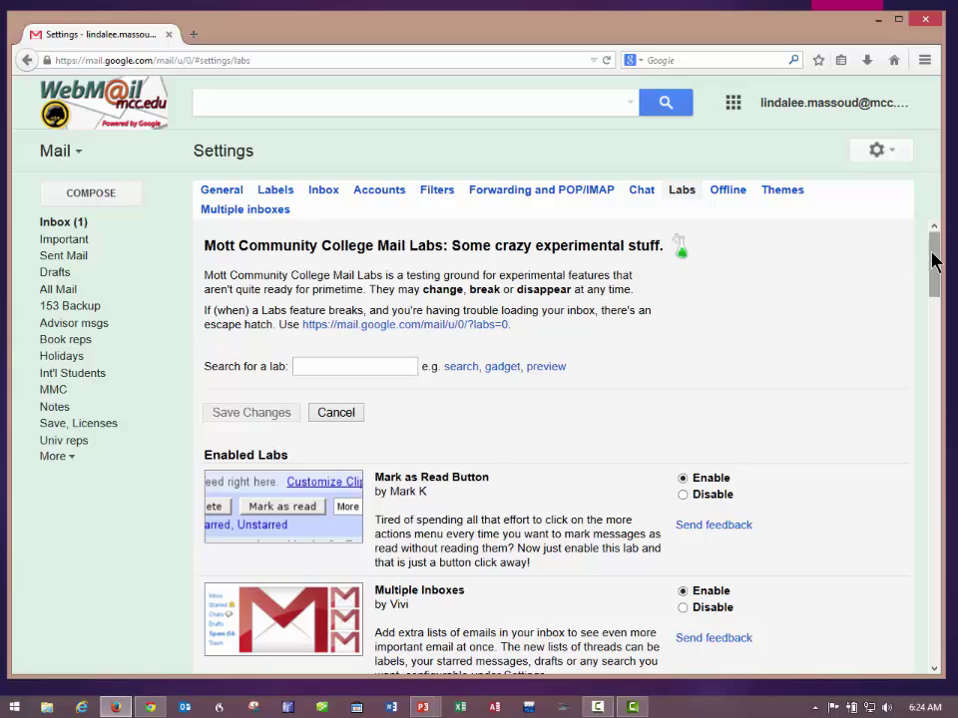
left_click_drag(932, 250, 922, 287)
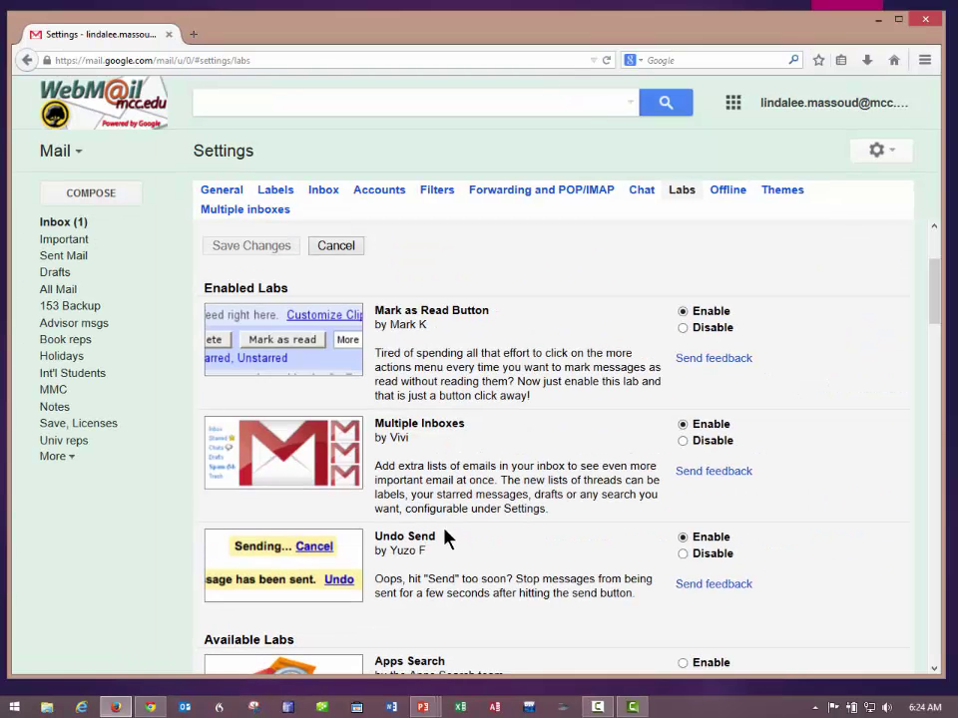
scroll(474, 557, "down", 1)
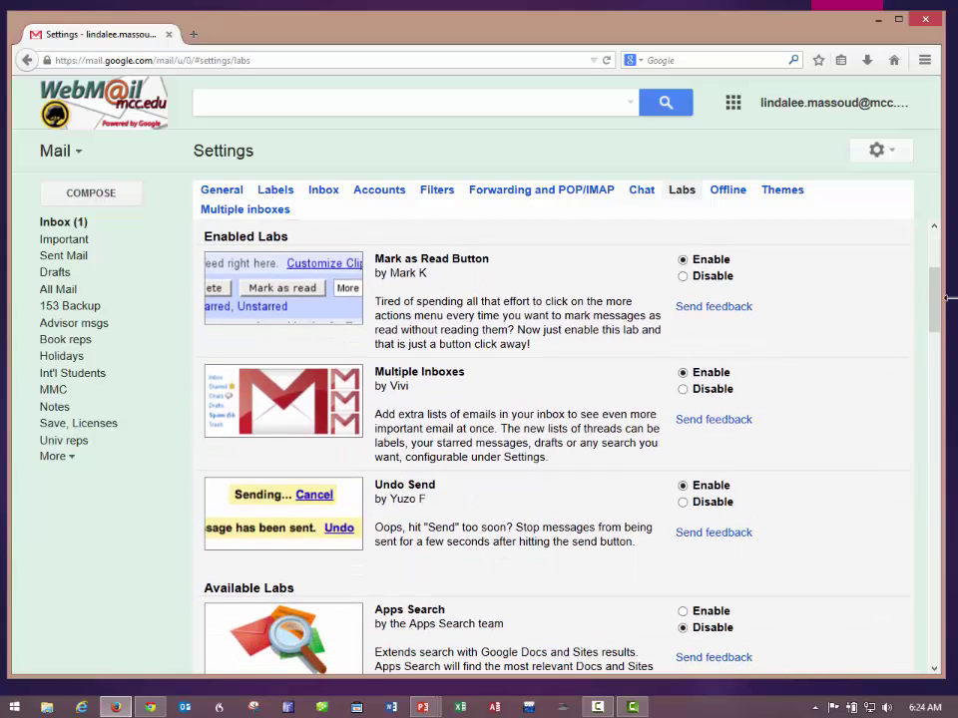
left_click_drag(938, 297, 924, 244)
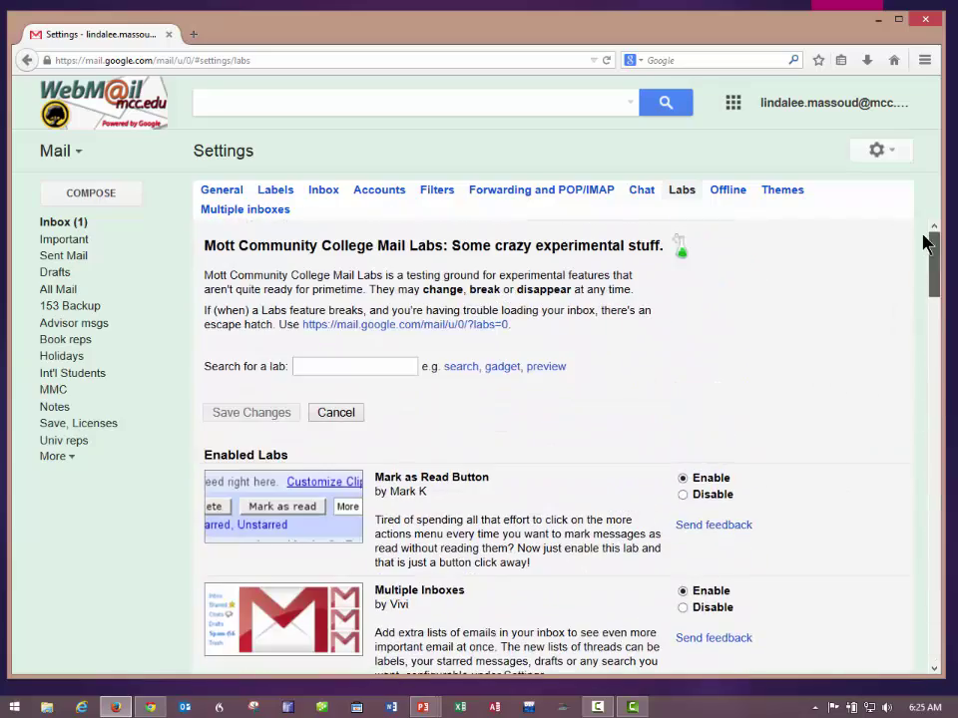
Return to the Themes settings, and check the Settings and Themes entries offered under the gear options without choosing one
left_click(788, 193)
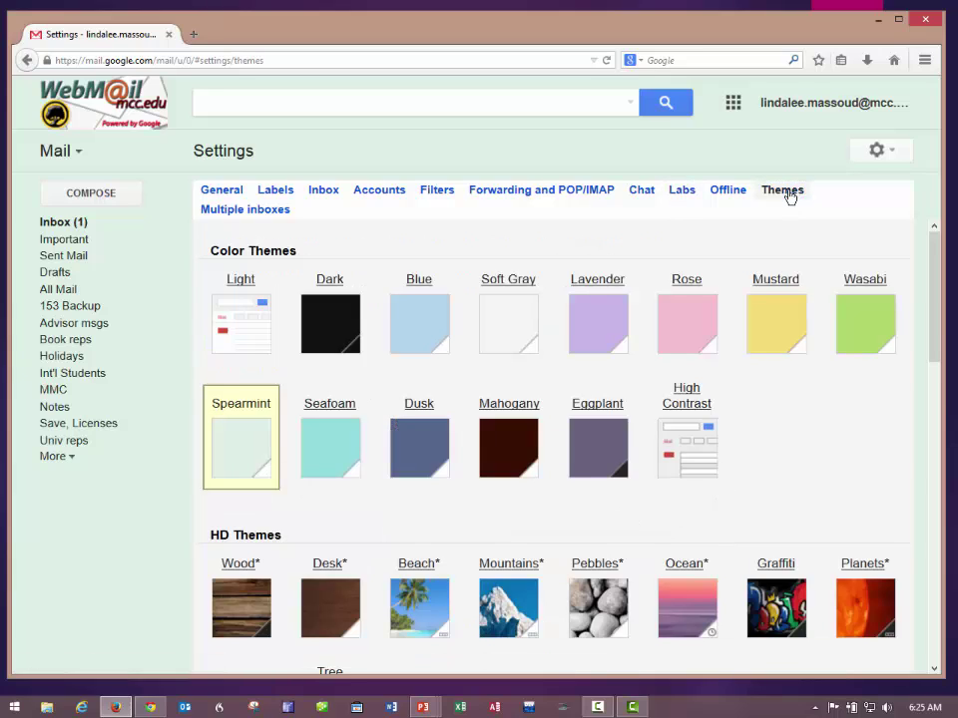
left_click(895, 154)
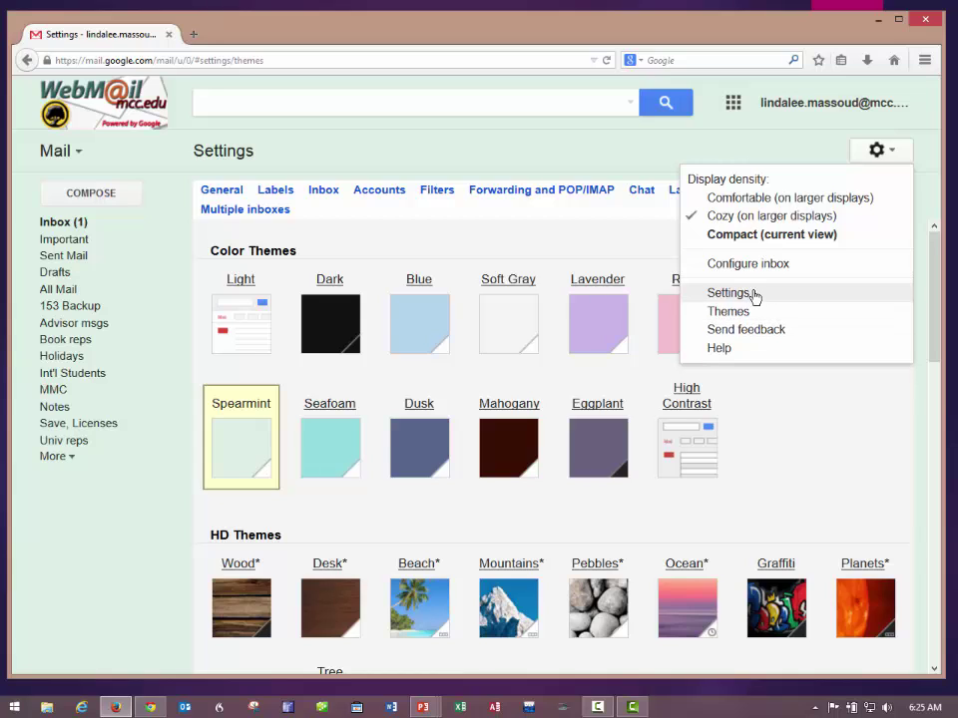
left_click(750, 149)
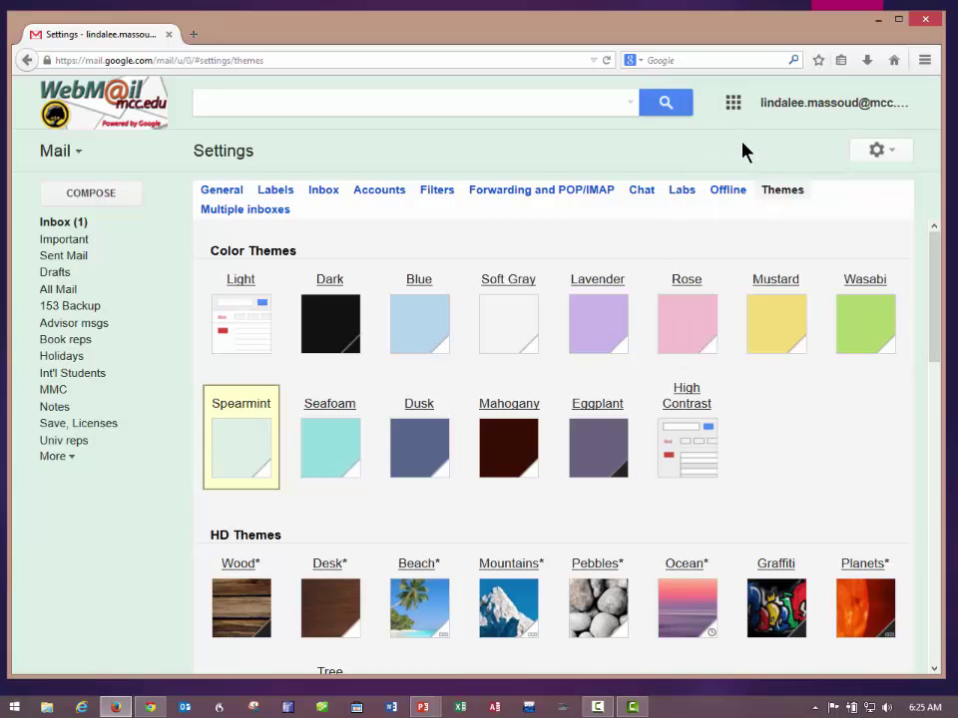